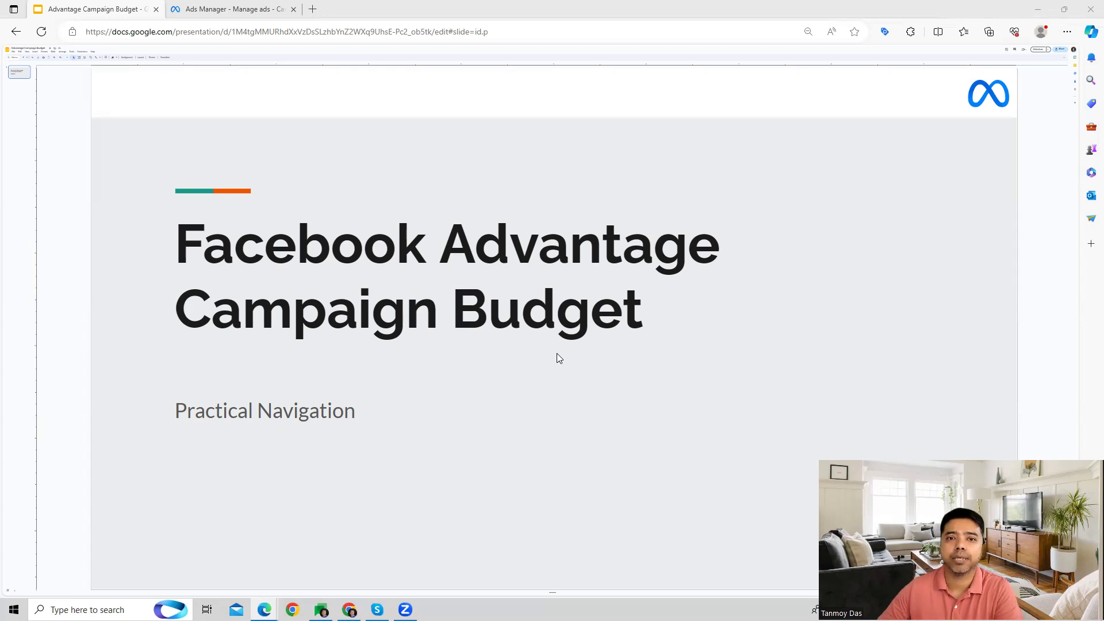
Step: Switch from the Advantage Campaign Budget title slide to Meta Ads Manager
left_click(231, 6)
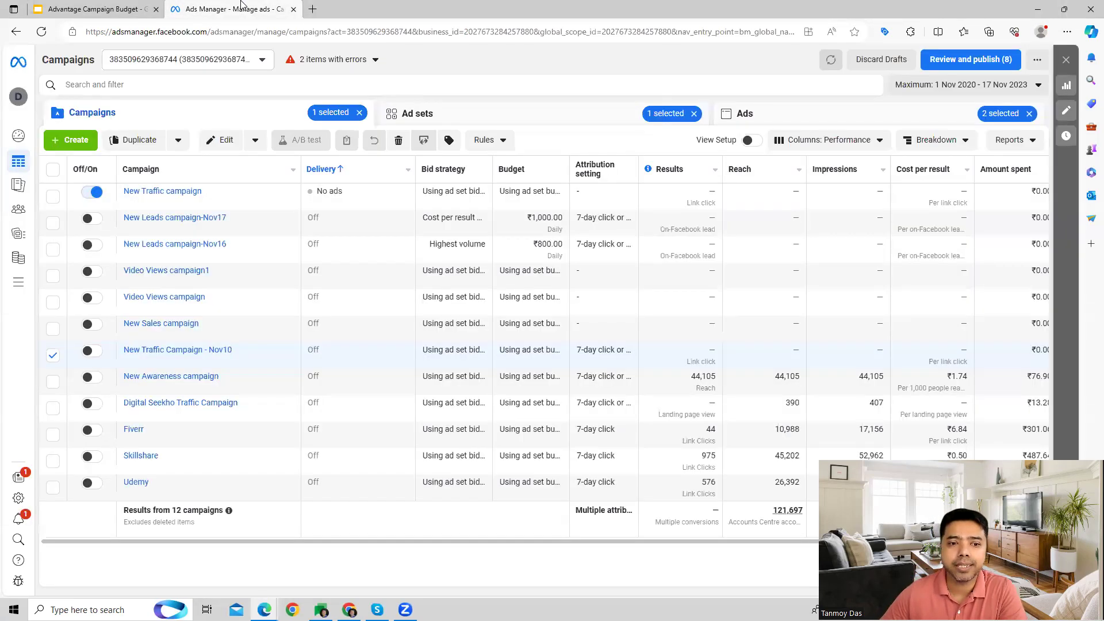
mouse_move(176, 355)
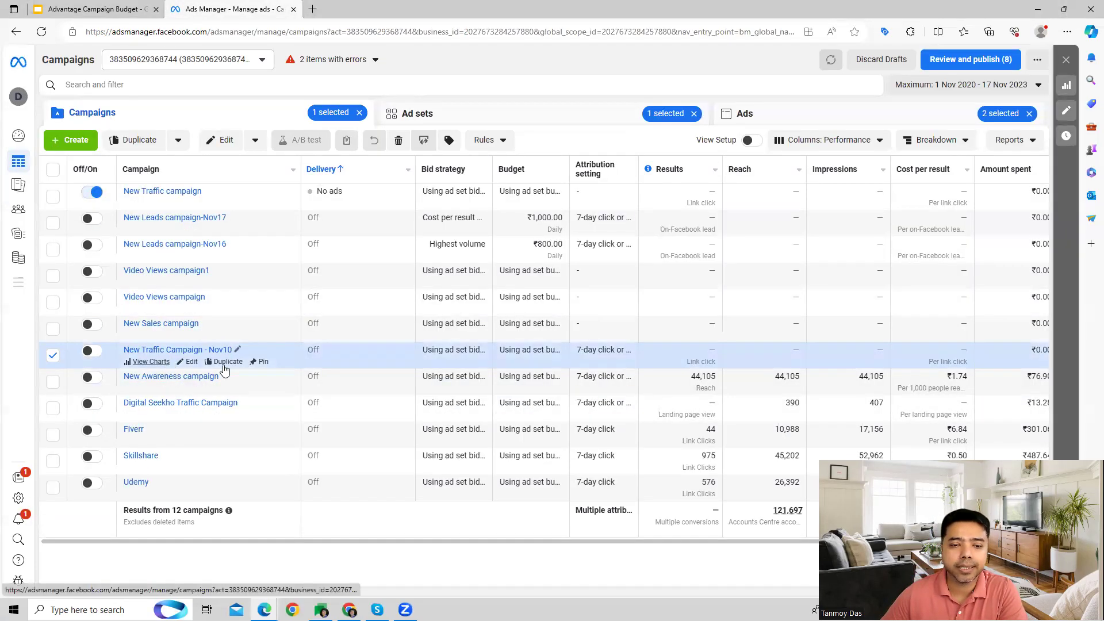
Step: Open New Traffic Campaign - Nov10 for editing from the Campaigns table
left_click(190, 363)
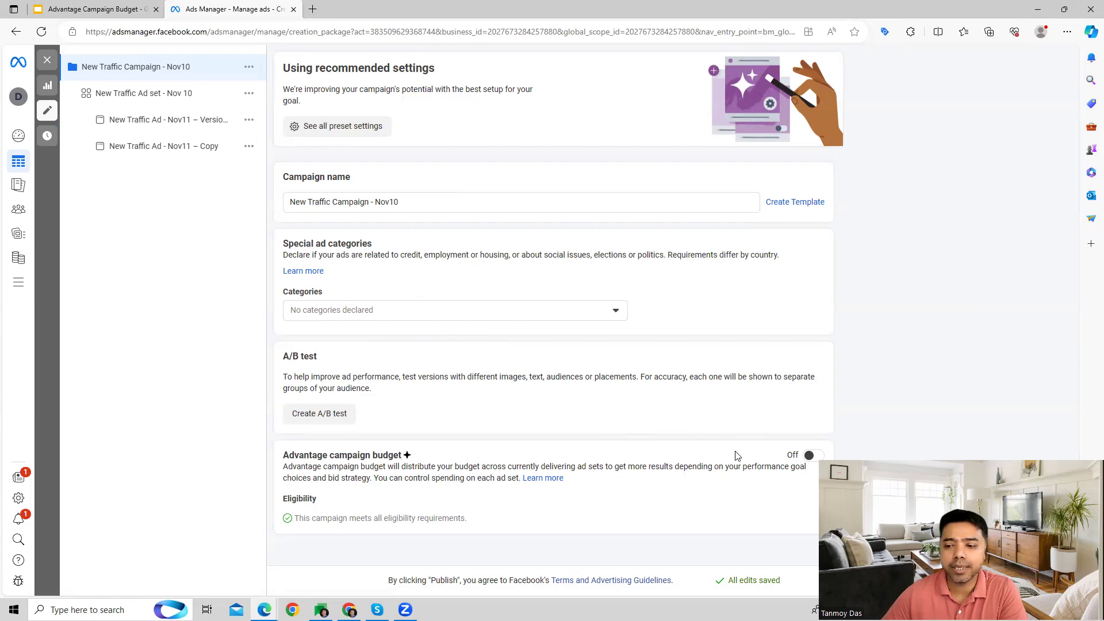
Step: Enable Advantage campaign budget at ₹800.00 daily and publish the change
left_click_drag(283, 455, 400, 466)
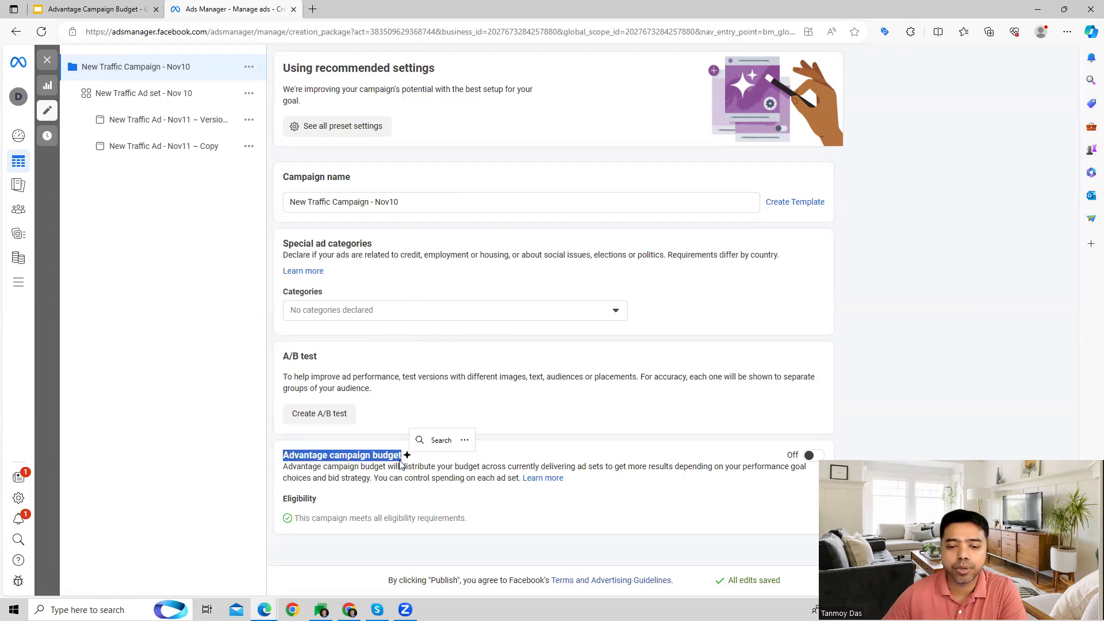
left_click(545, 496)
left_click(807, 455)
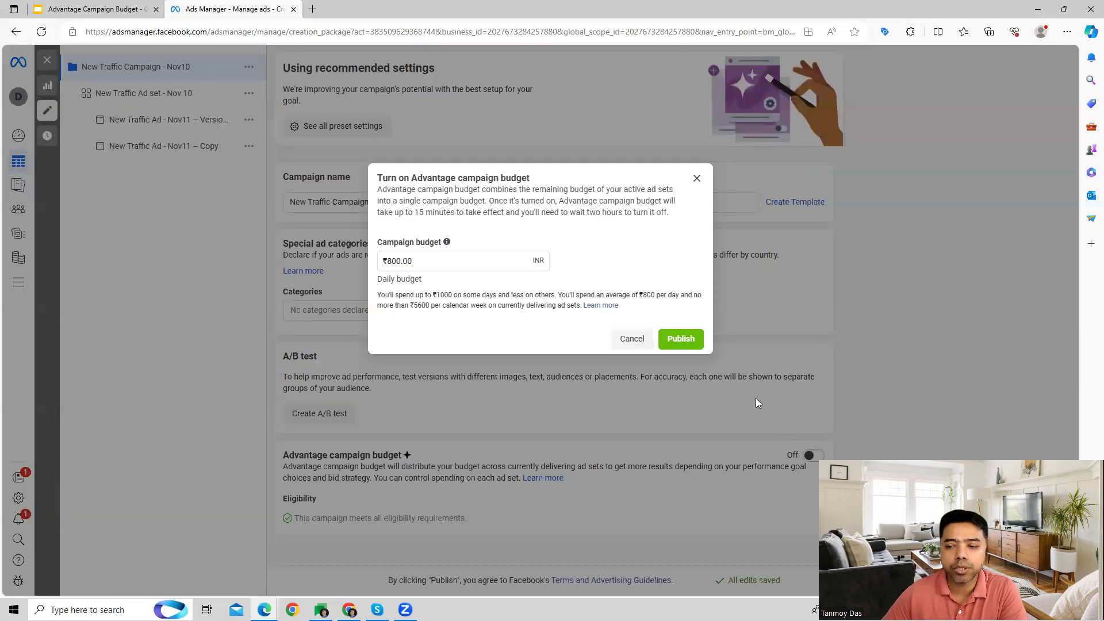
left_click(681, 344)
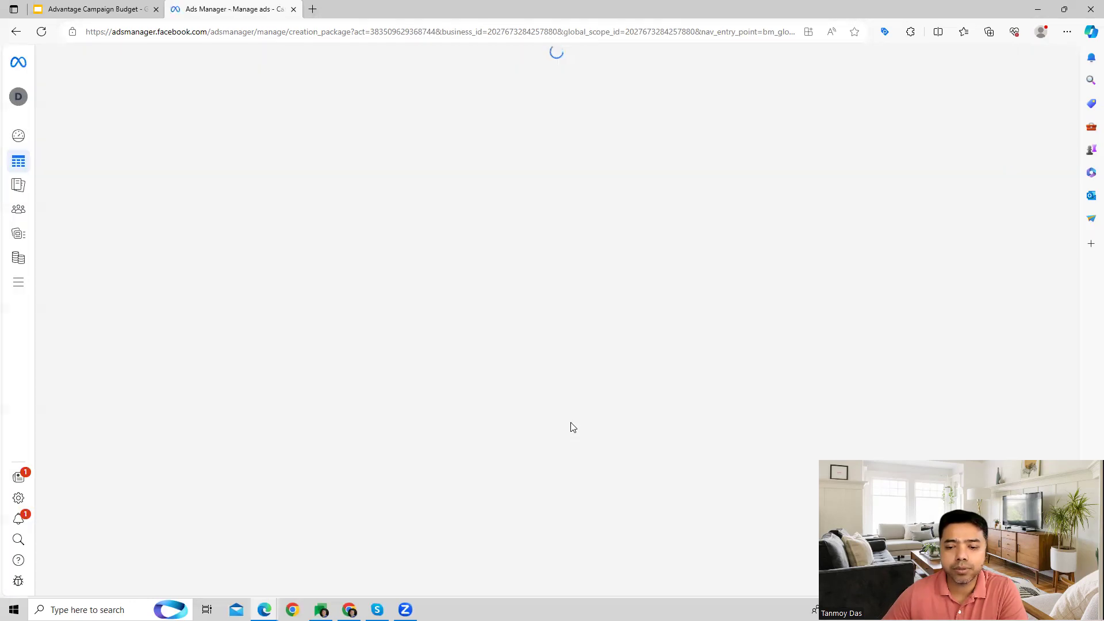
scroll(570, 426, "down", 1)
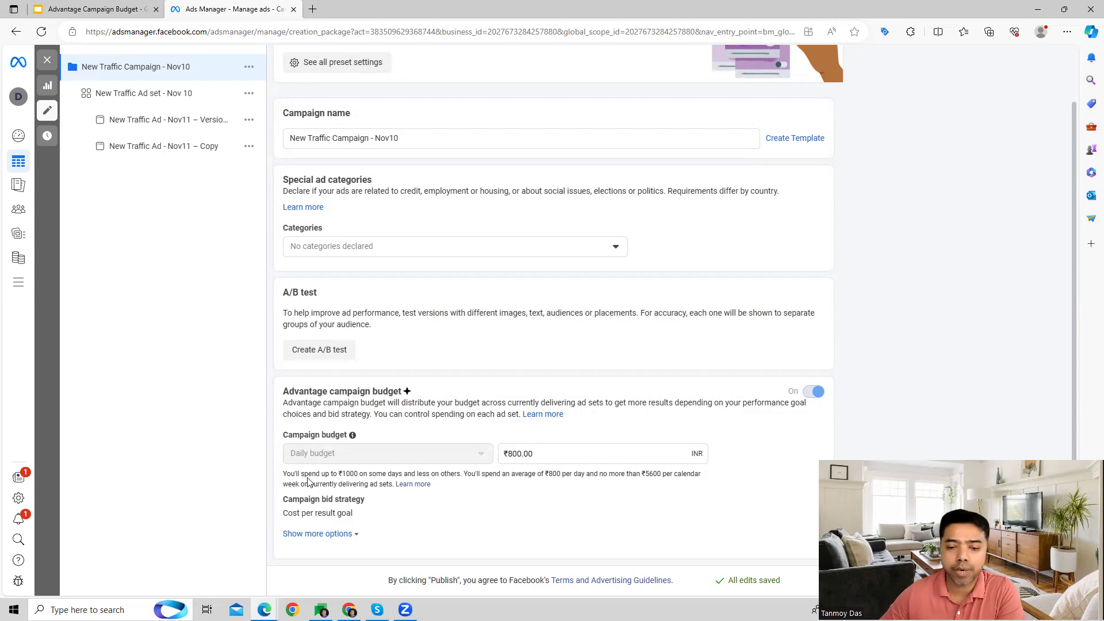
Step: Highlight the spending estimate beneath the ₹800 daily campaign budget
left_click_drag(282, 474, 473, 473)
left_click(496, 498)
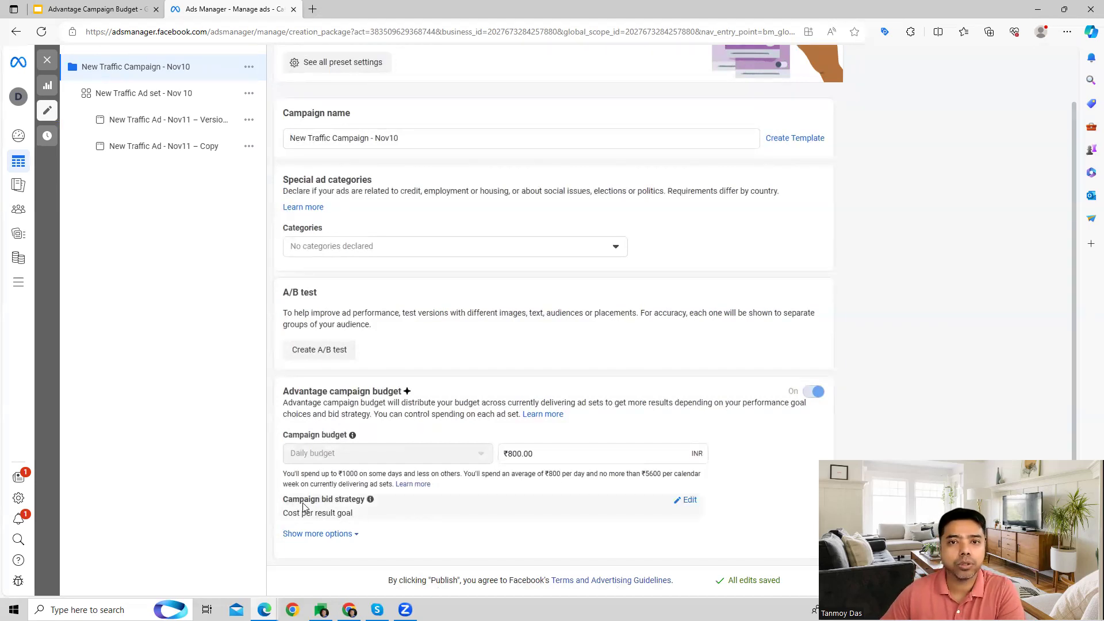
Step: Browse the campaign bid strategy options, leaving Cost per result goal selected
left_click(688, 500)
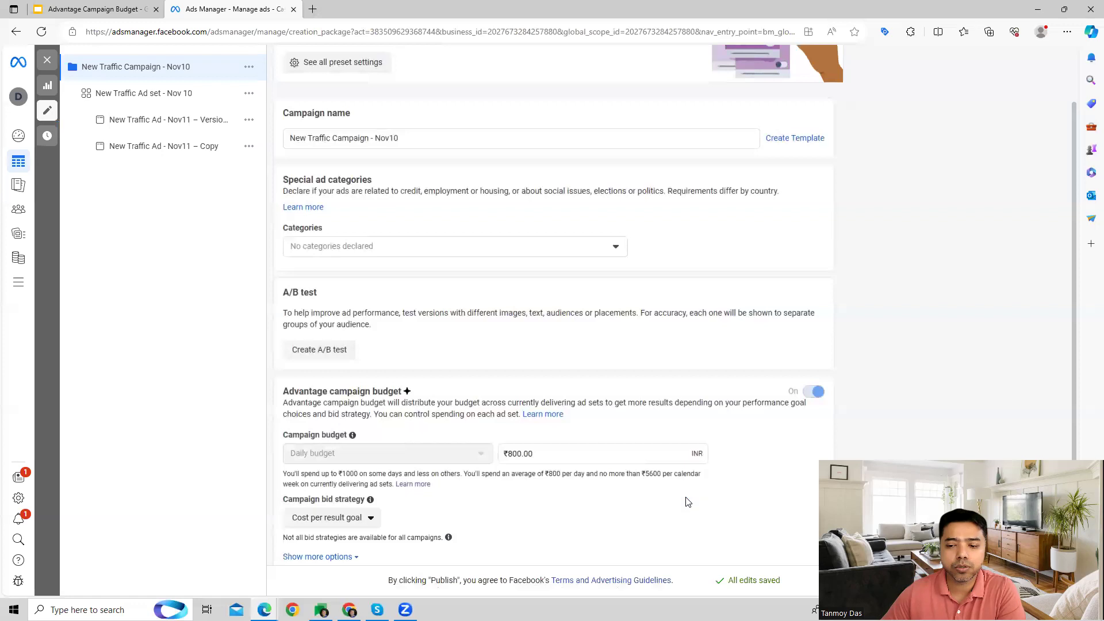
left_click(332, 518)
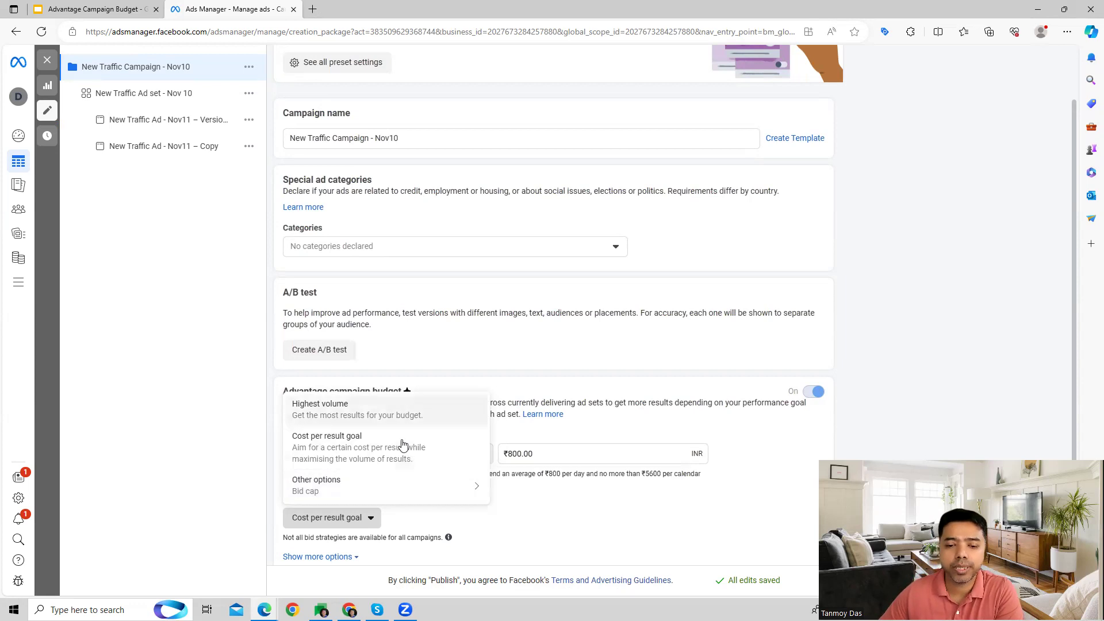
left_click(540, 507)
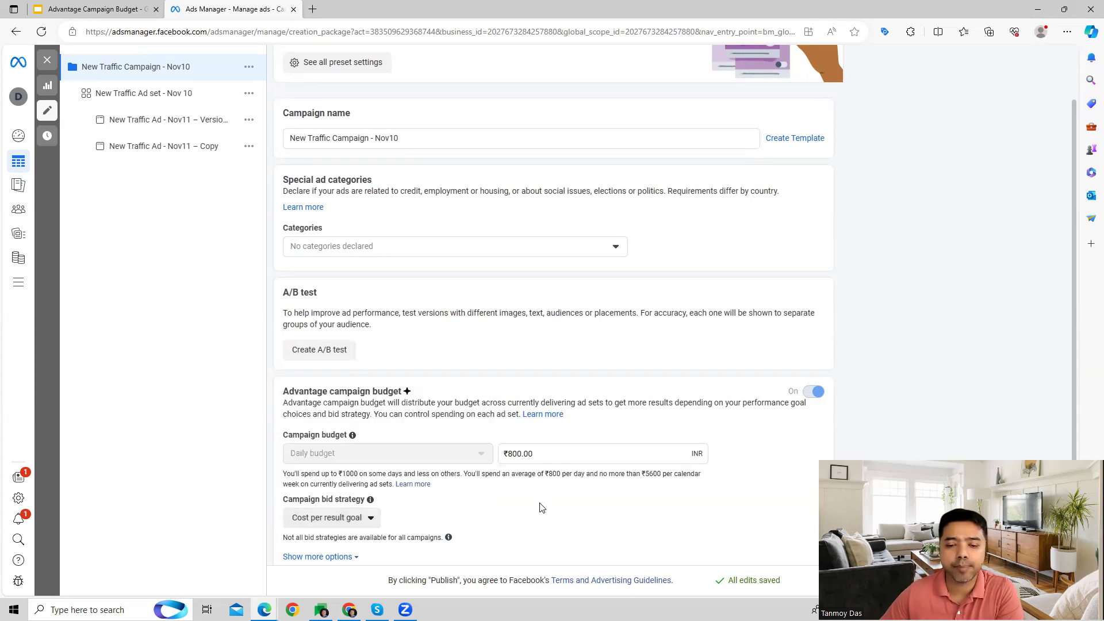
scroll(463, 514, "down", 1)
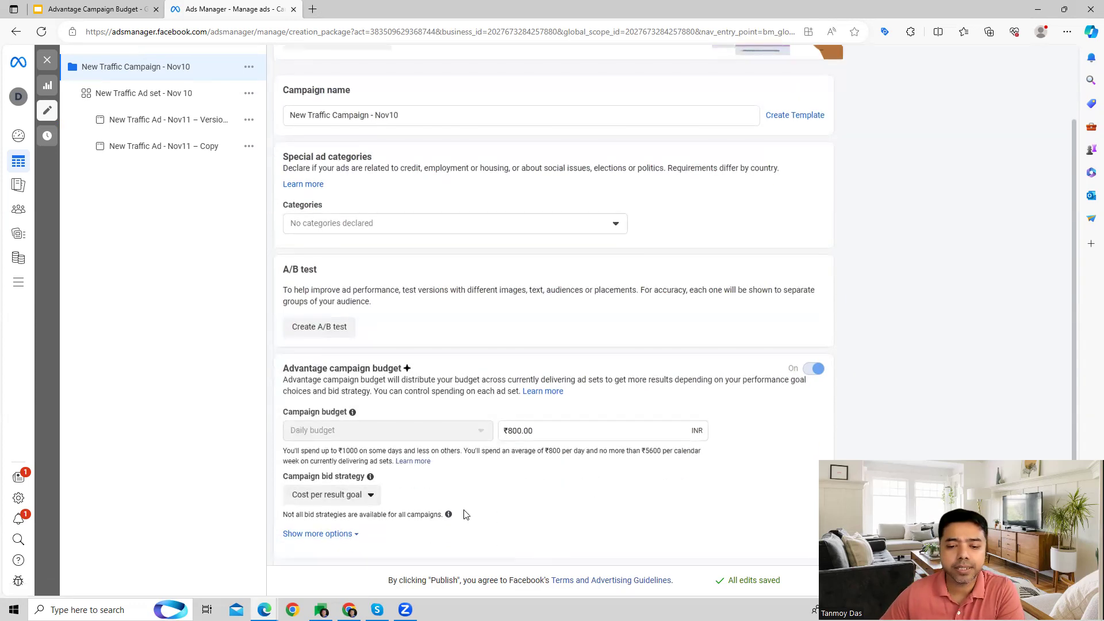
Step: Show Ad scheduling set to run all the time, highlighting it and the Advantage budget heading
left_click(318, 533)
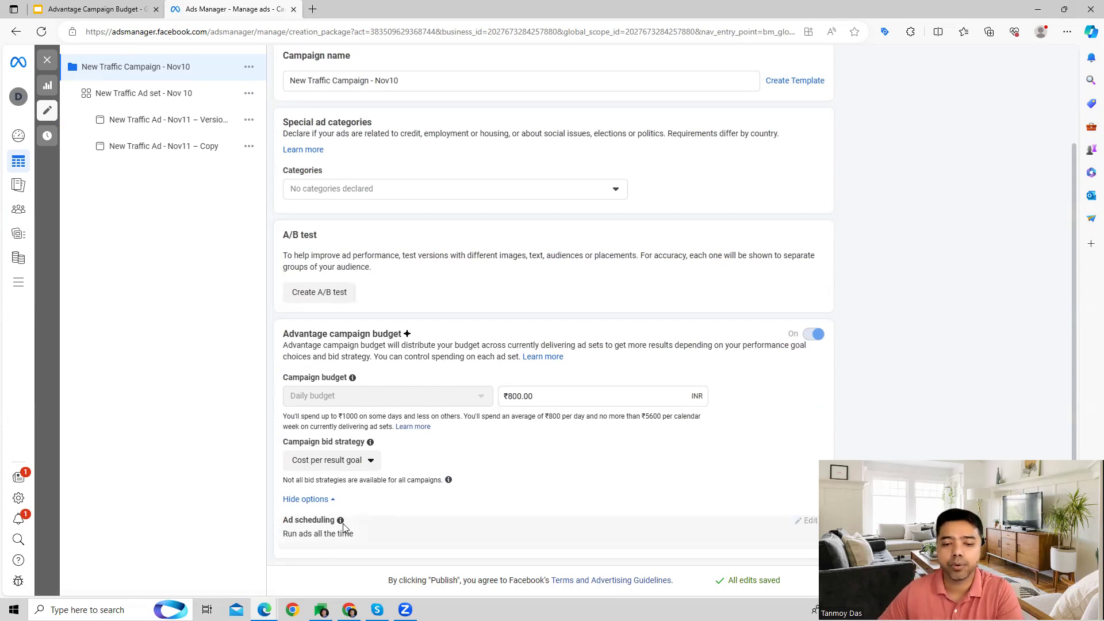
mouse_move(317, 526)
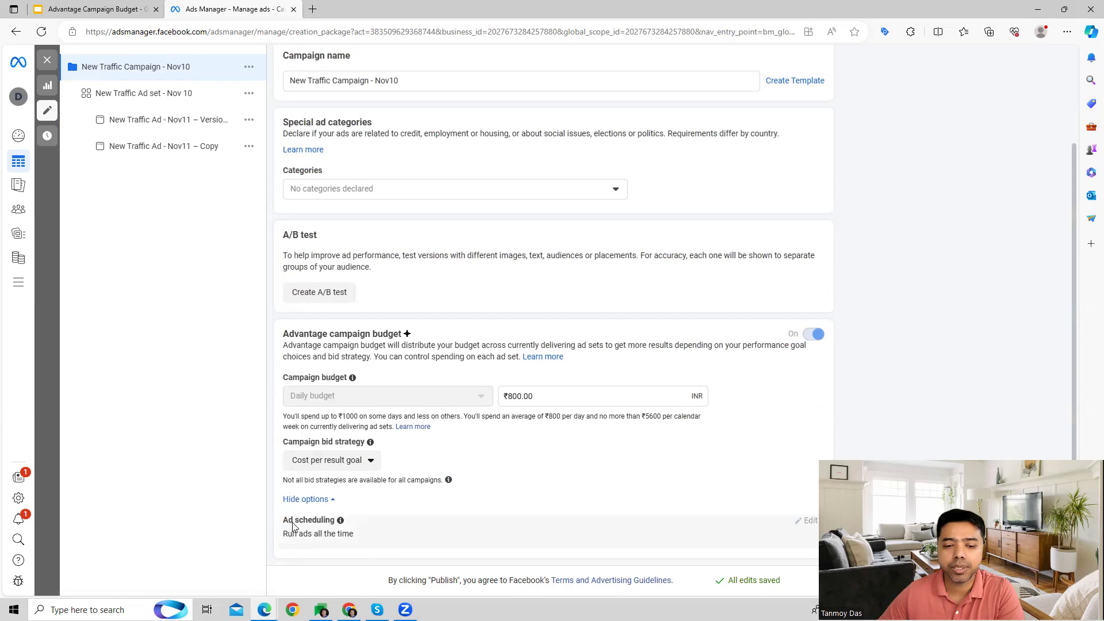
left_click_drag(289, 534, 355, 534)
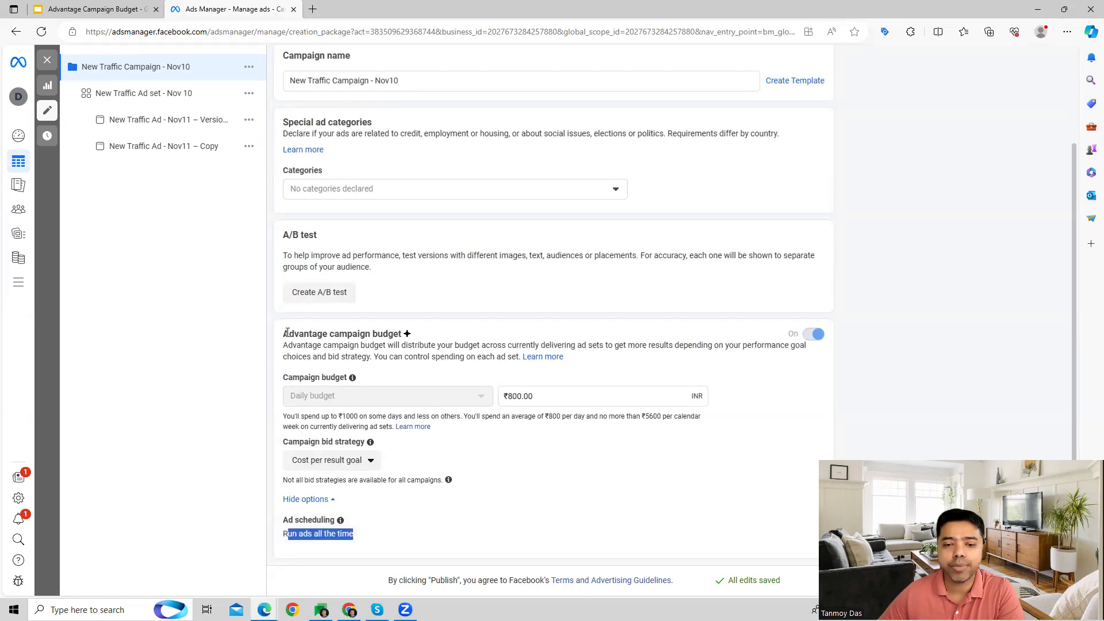
left_click_drag(284, 334, 404, 334)
left_click(538, 479)
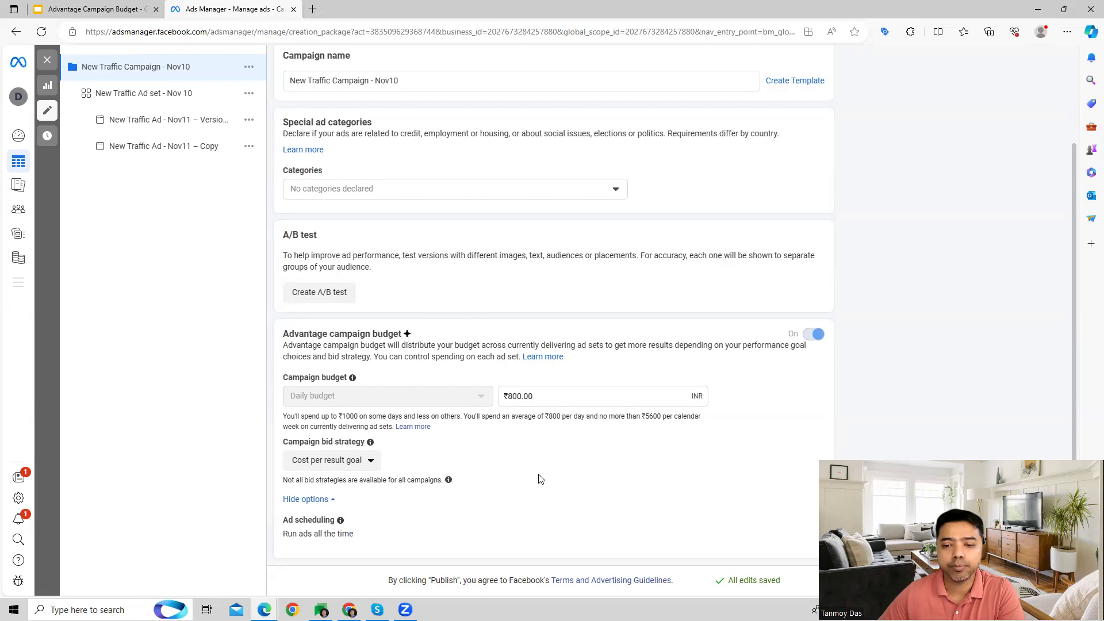